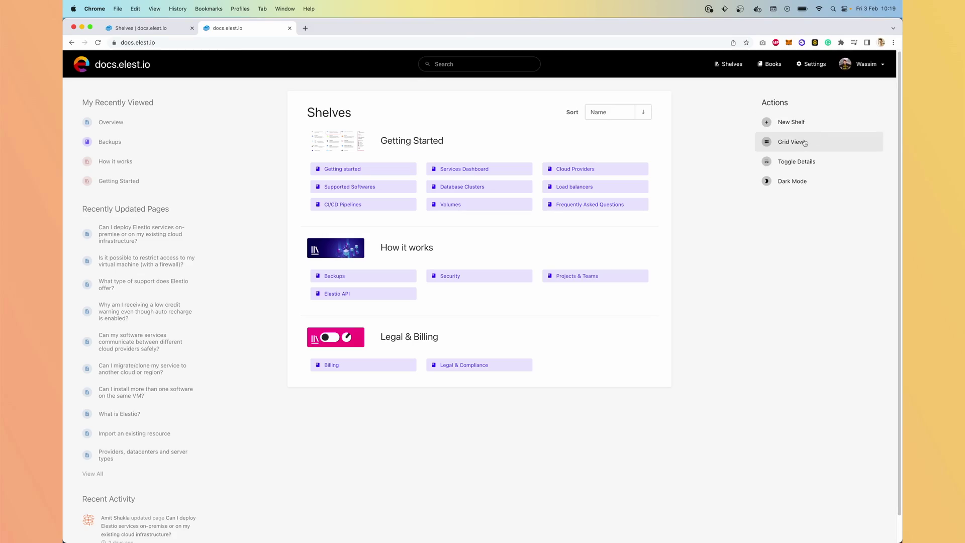
Step: Show shelves as grid cards, browse the Getting Started shelf and book, then open Backups' Overview page
{"action": "left_click", "coordinate": [790, 142]}
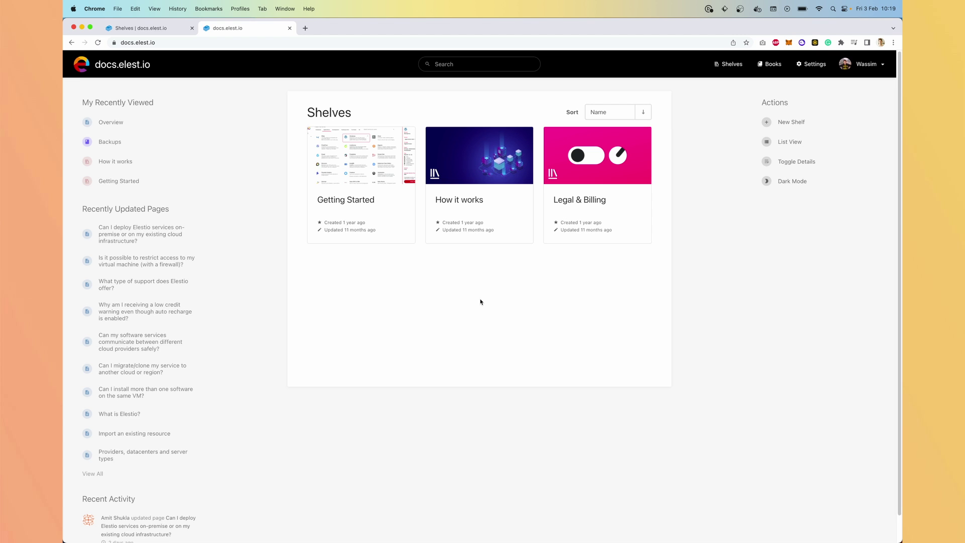
{"action": "left_click", "coordinate": [346, 200]}
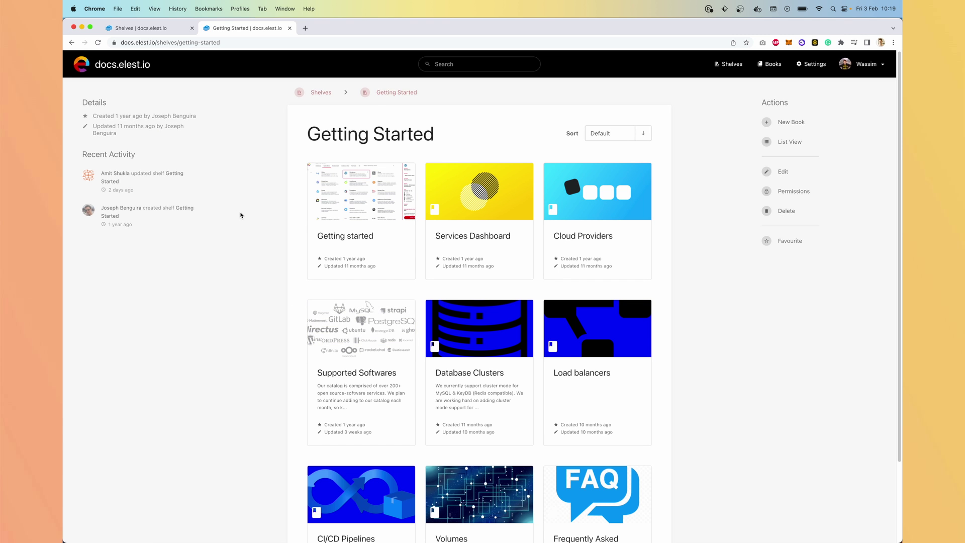
{"action": "scroll", "coordinate": [505, 236], "scroll_direction": "down", "scroll_amount": 2}
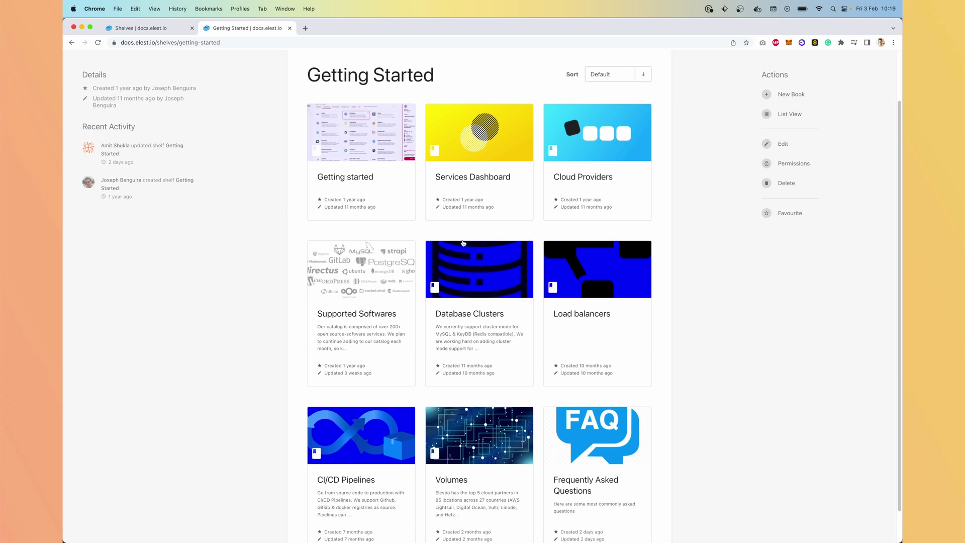
{"action": "left_click", "coordinate": [361, 177]}
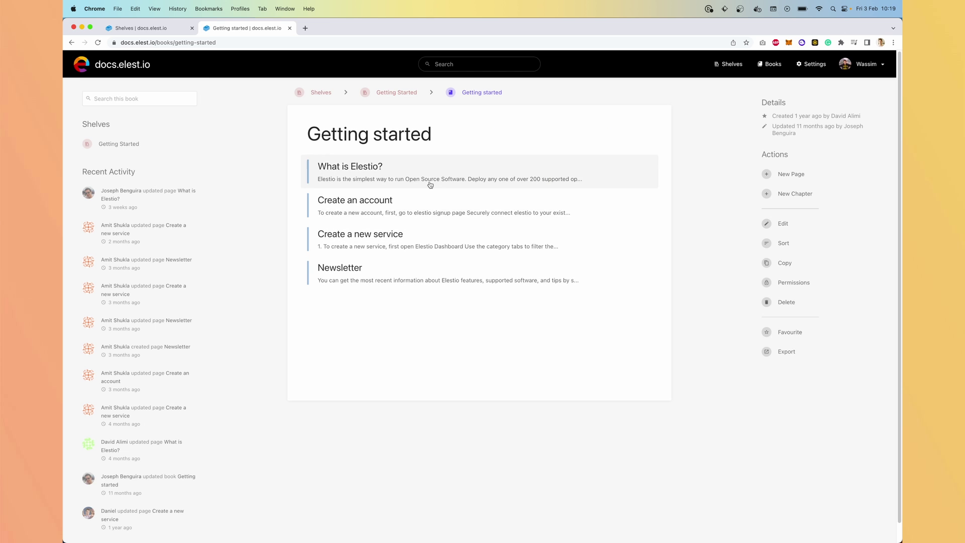
{"action": "key", "text": "super+w"}
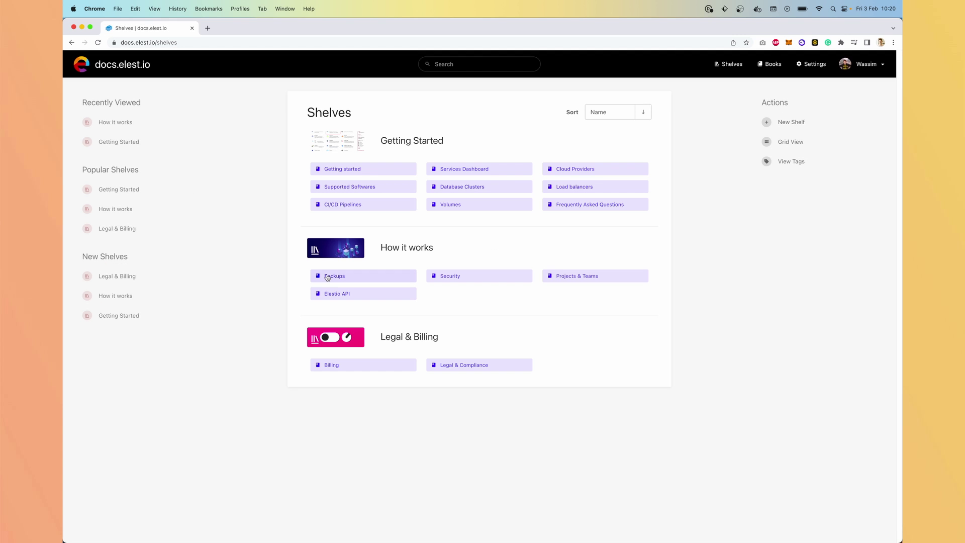
{"action": "left_click", "coordinate": [327, 276]}
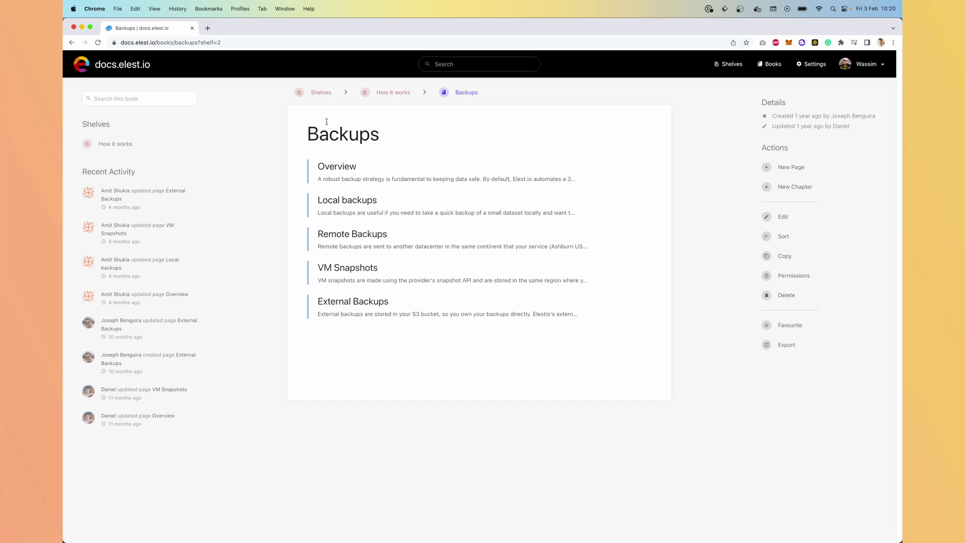
{"action": "left_click", "coordinate": [330, 177]}
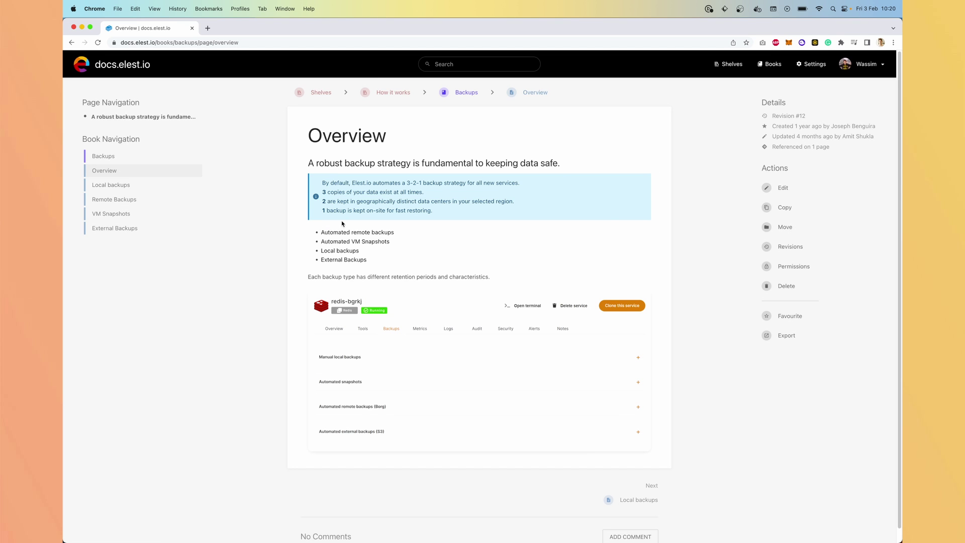
Step: Edit the Overview page, check its HTML source without changes, and show the editor's more-options menu
{"action": "left_click", "coordinate": [782, 188]}
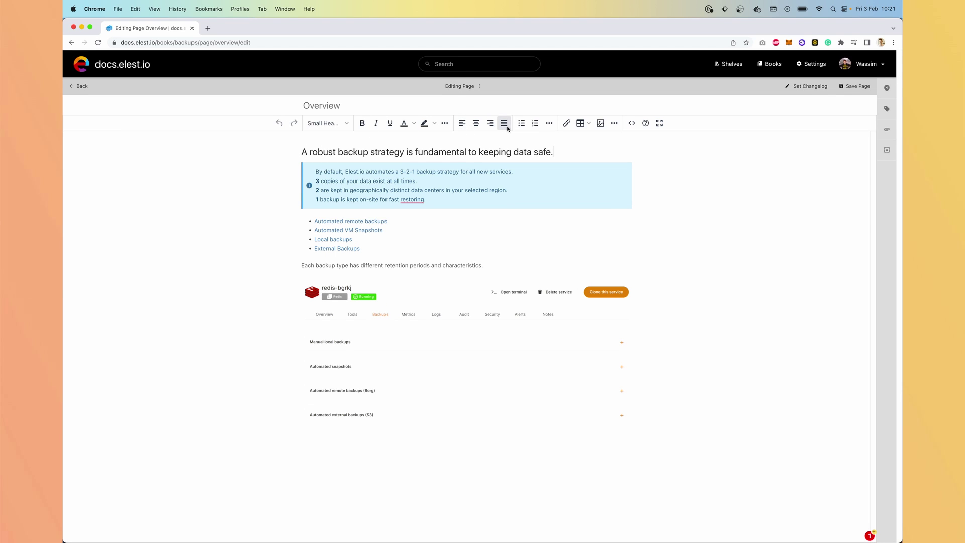
{"action": "left_click", "coordinate": [634, 150]}
{"action": "left_click", "coordinate": [631, 123]}
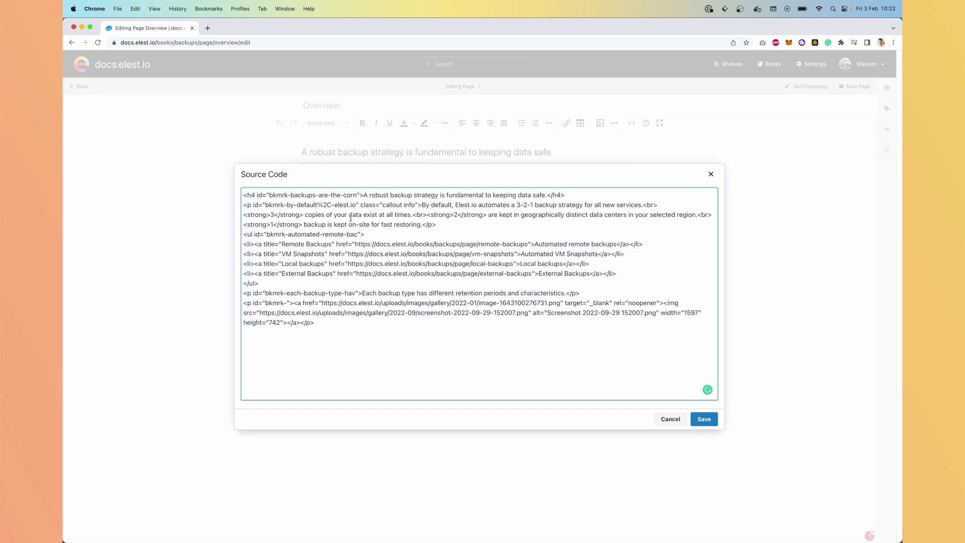
{"action": "key", "text": "Escape"}
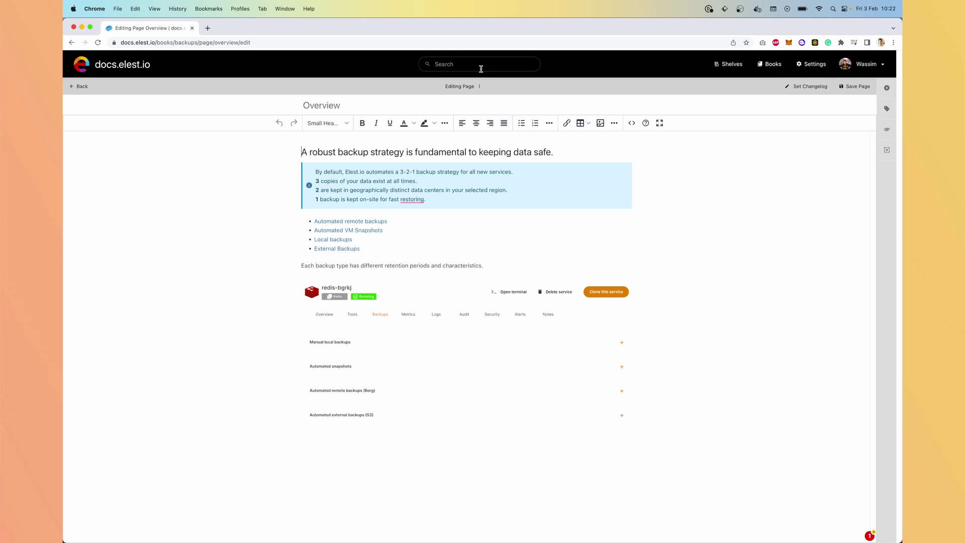
{"action": "left_click", "coordinate": [479, 86]}
Step: Add a changelog description, then view the page's tags and attachments in the editor sidebar
{"action": "left_click", "coordinate": [795, 90]}
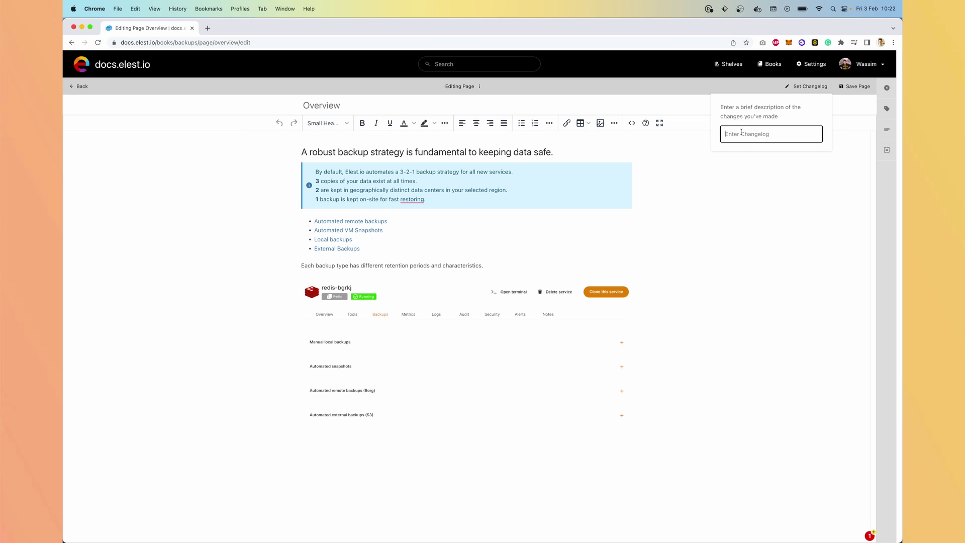
{"action": "left_click", "coordinate": [888, 111]}
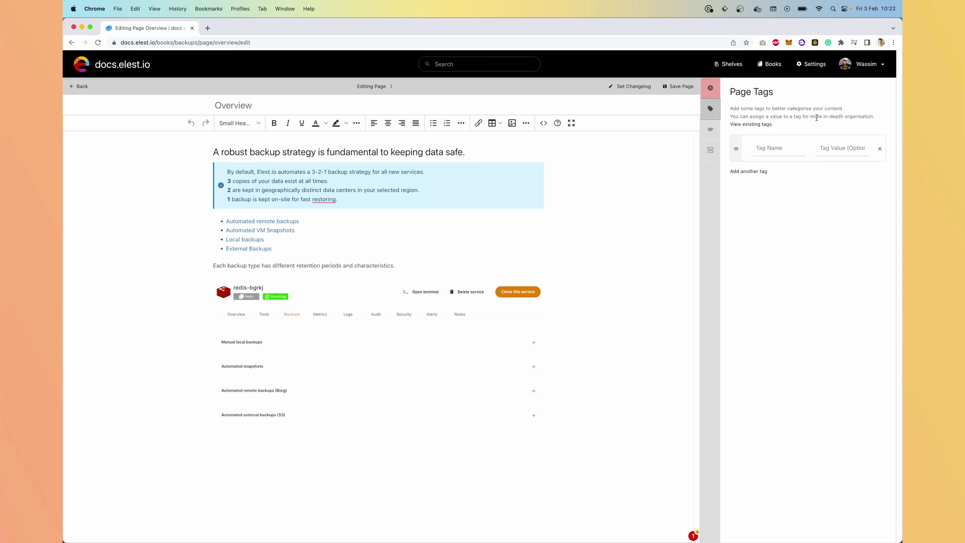
{"action": "left_click", "coordinate": [710, 129]}
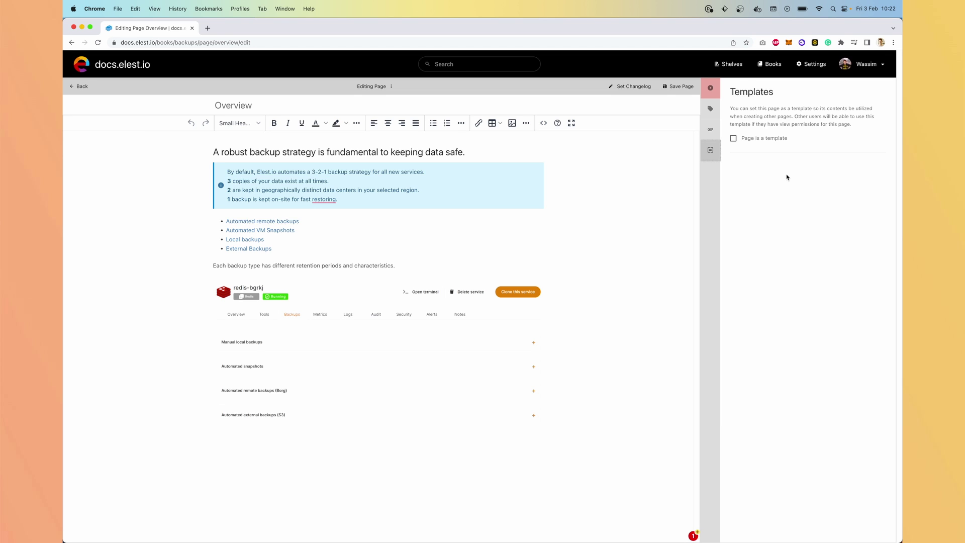
Step: Leave the editor, review the Overview page's revisions and permissions unchanged, and close the exported PDF
{"action": "left_click", "coordinate": [80, 86]}
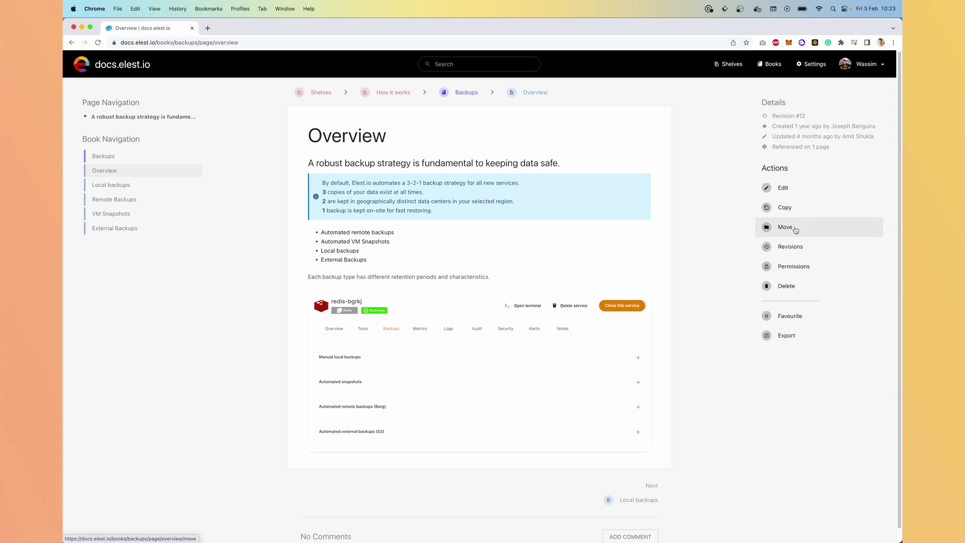
{"action": "left_click", "coordinate": [790, 245]}
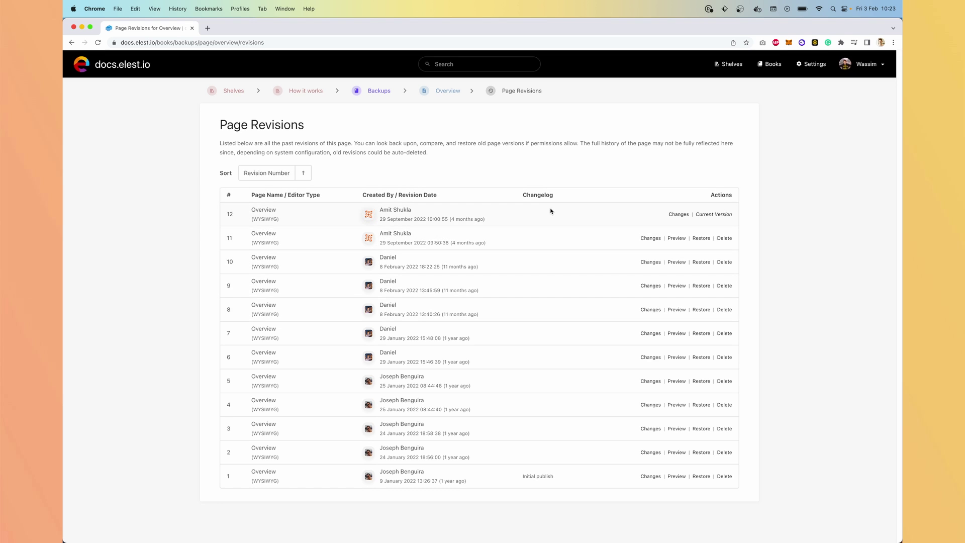
{"action": "left_click", "coordinate": [71, 42]}
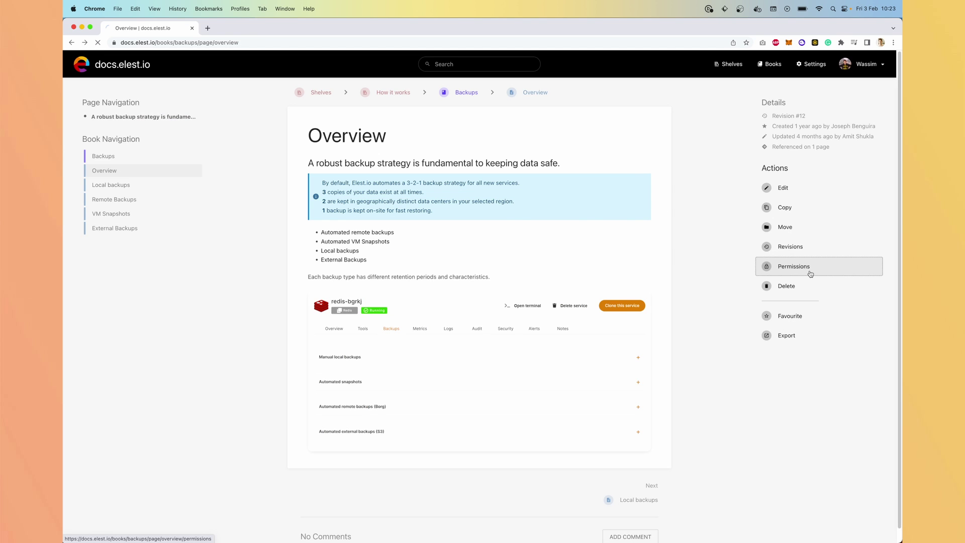
{"action": "left_click", "coordinate": [811, 273]}
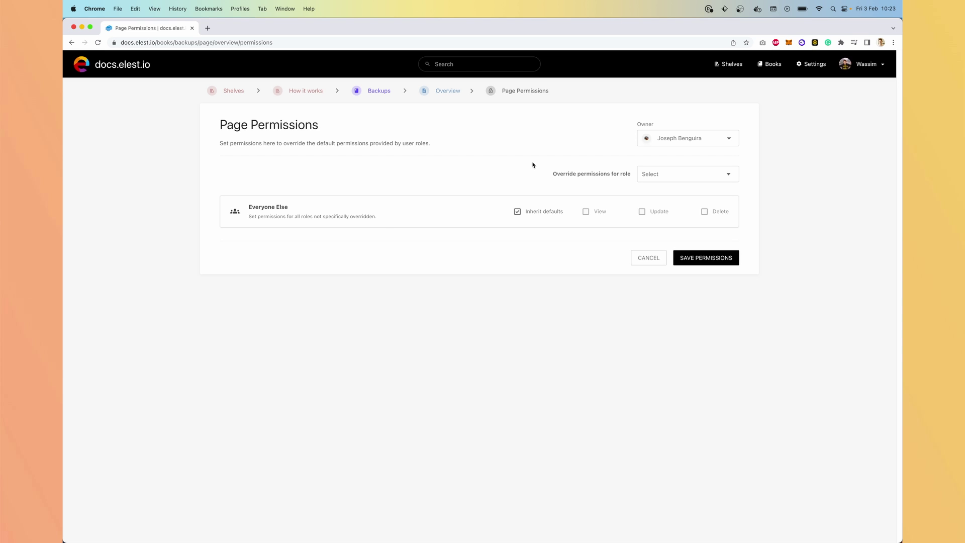
{"action": "left_click", "coordinate": [648, 258]}
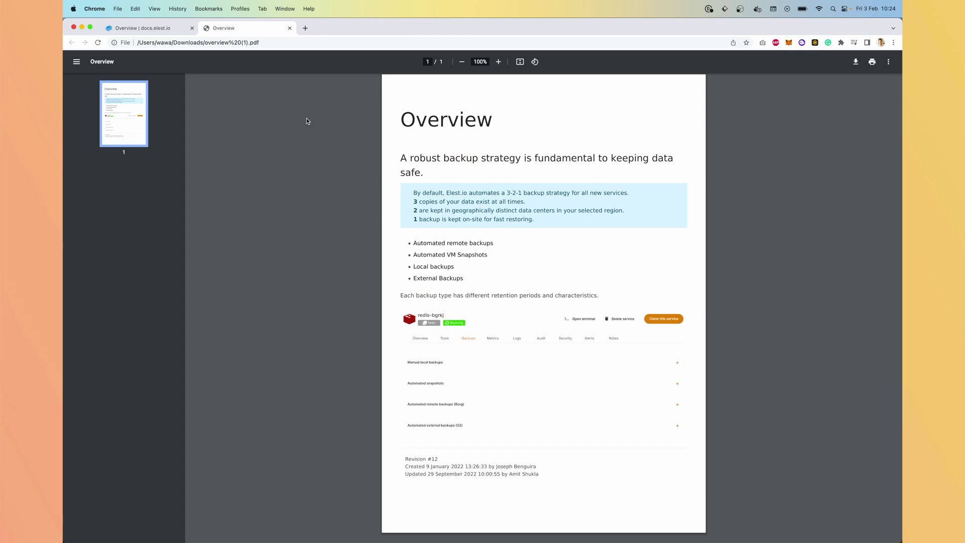
{"action": "key", "text": "super+w"}
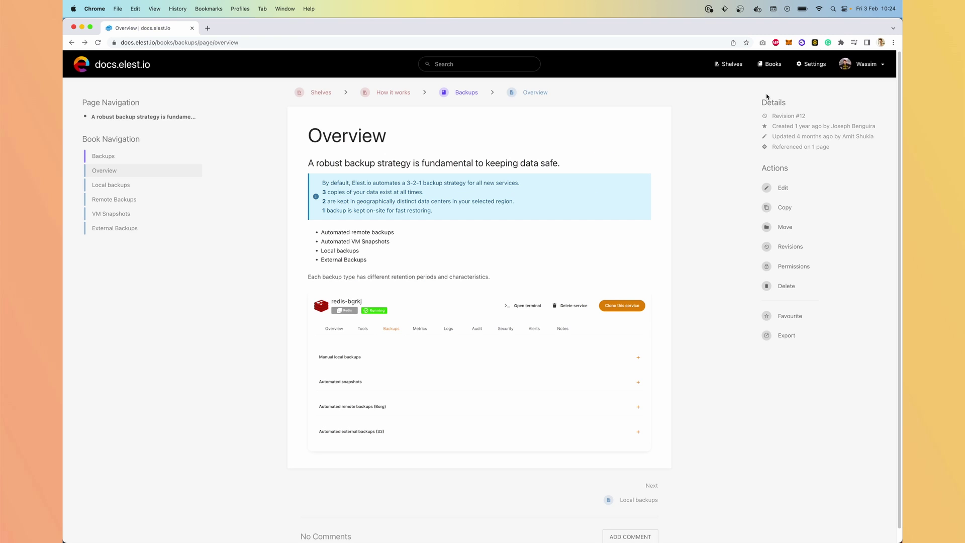
Step: Review Customization settings, keeping the WYSIWYG editor and Shelves homepage, then view Registration settings
{"action": "left_click", "coordinate": [810, 65]}
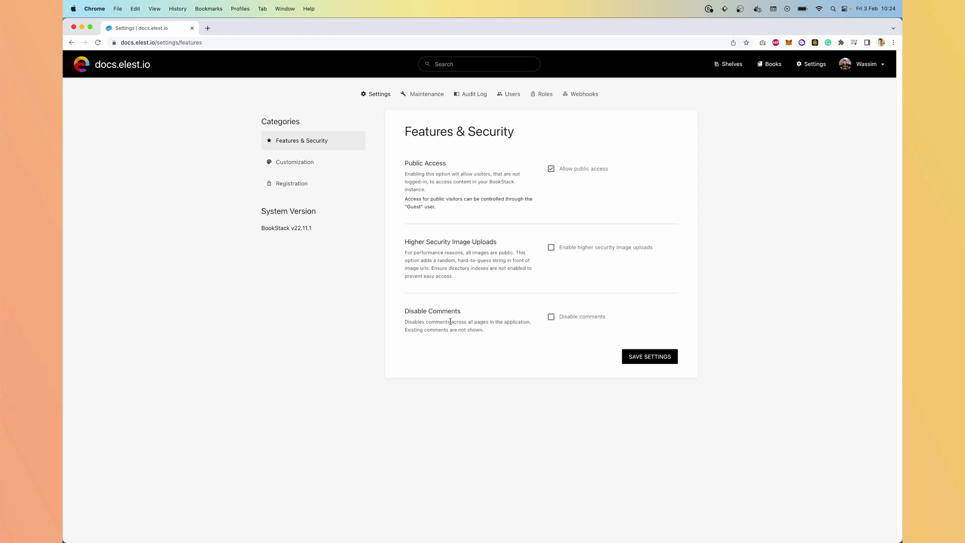
{"action": "left_click", "coordinate": [292, 163]}
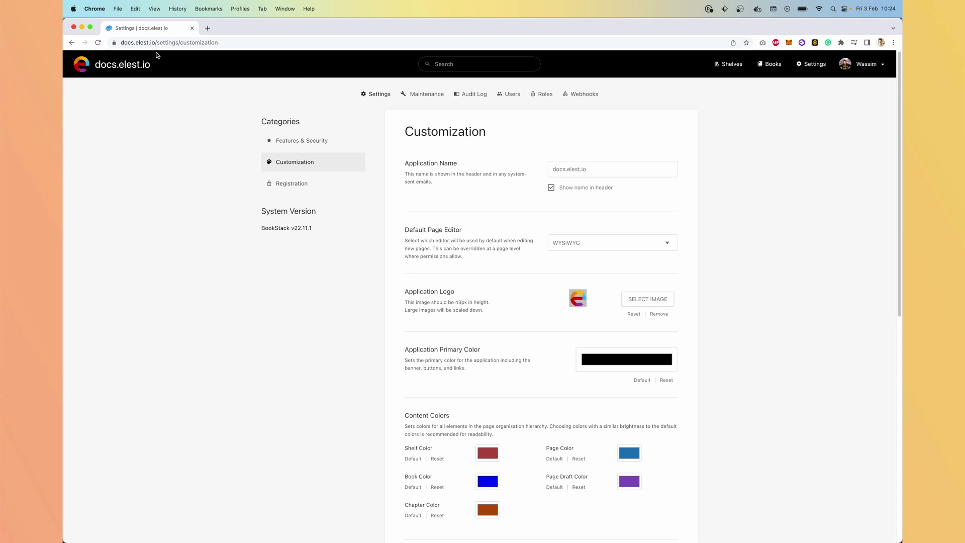
{"action": "left_click", "coordinate": [602, 242]}
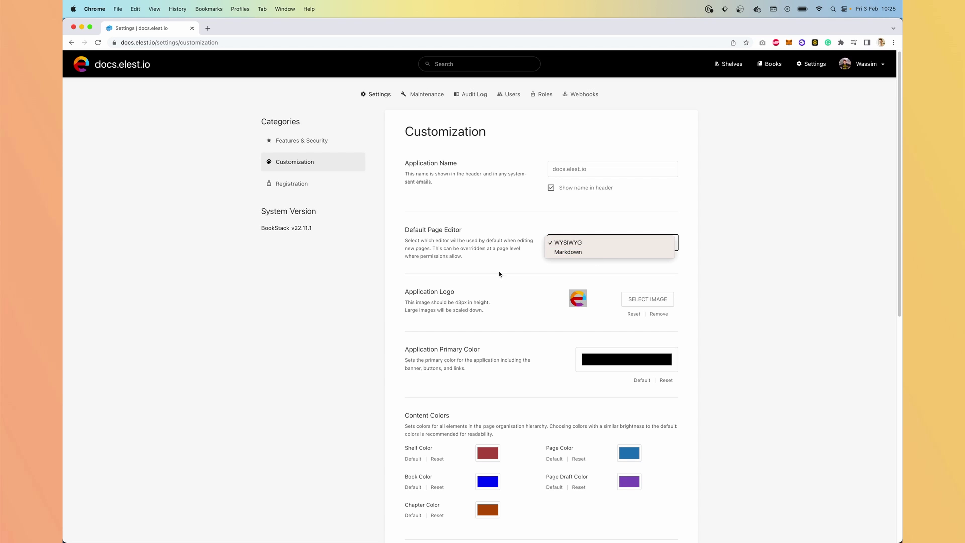
{"action": "left_click", "coordinate": [519, 290]}
{"action": "scroll", "coordinate": [519, 290], "scroll_direction": "down", "scroll_amount": 3}
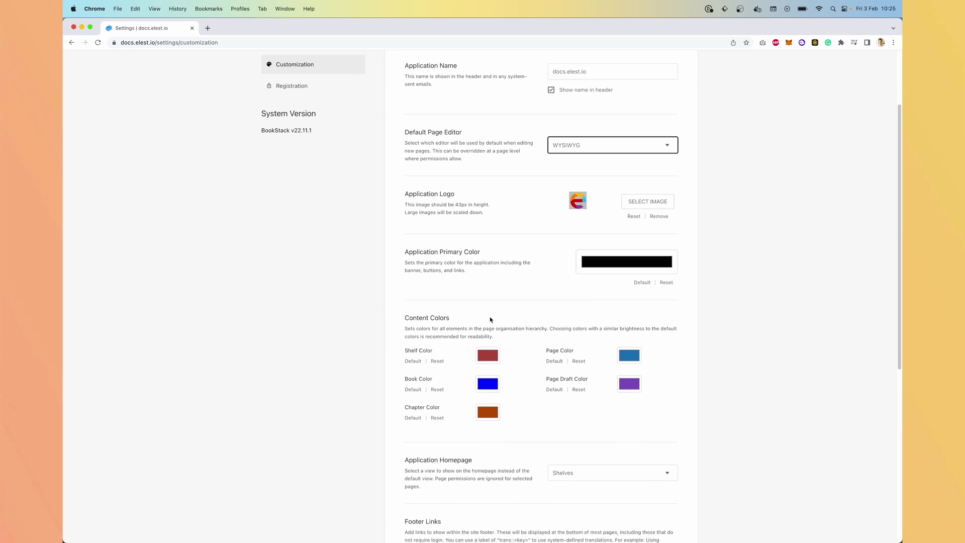
{"action": "scroll", "coordinate": [491, 318], "scroll_direction": "down", "scroll_amount": 10}
{"action": "left_click", "coordinate": [637, 159]}
{"action": "left_click", "coordinate": [637, 159]}
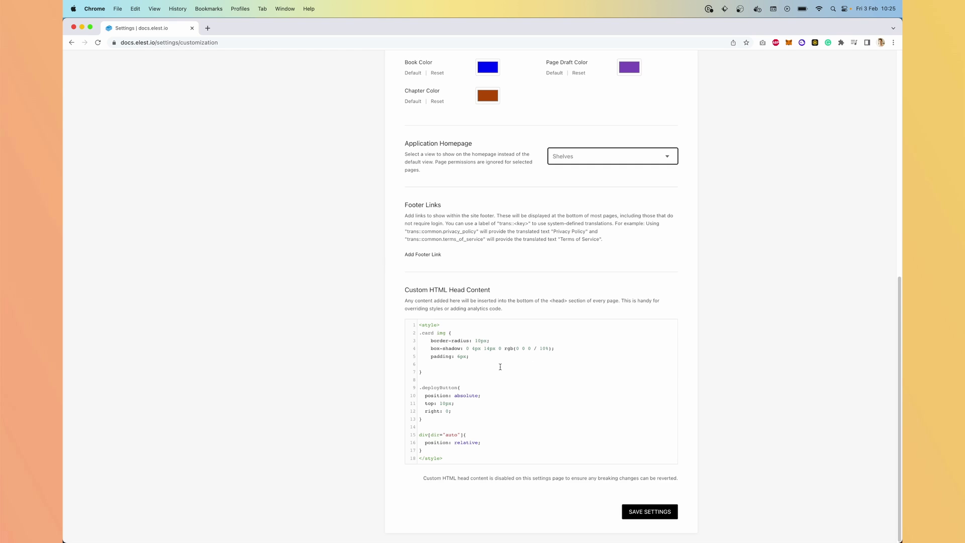
{"action": "scroll", "coordinate": [499, 366], "scroll_direction": "up", "scroll_amount": 5}
{"action": "left_click", "coordinate": [291, 183]}
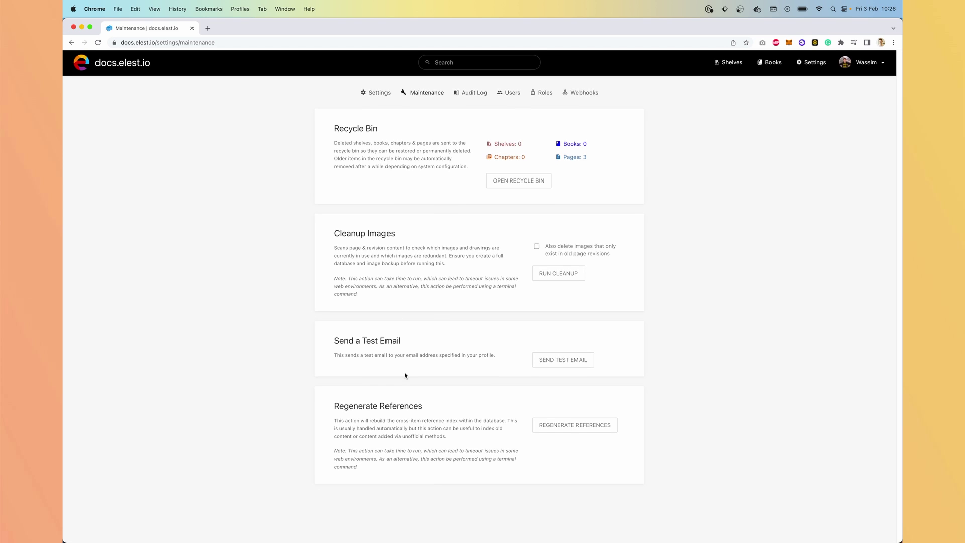
Step: Look through the Audit Log, then go to the User Roles page
{"action": "left_click", "coordinate": [472, 95]}
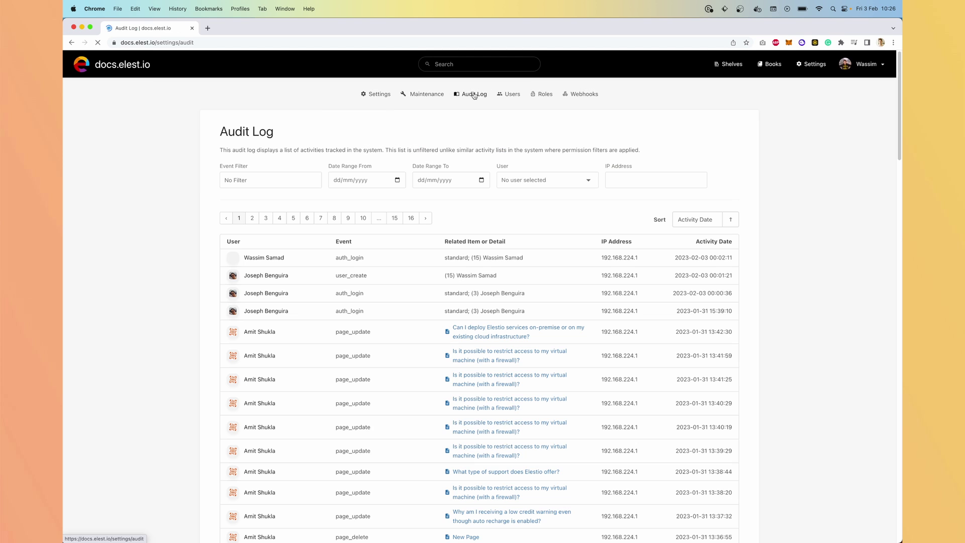
{"action": "scroll", "coordinate": [165, 331], "scroll_direction": "down", "scroll_amount": 4}
{"action": "scroll", "coordinate": [167, 342], "scroll_direction": "up", "scroll_amount": 4}
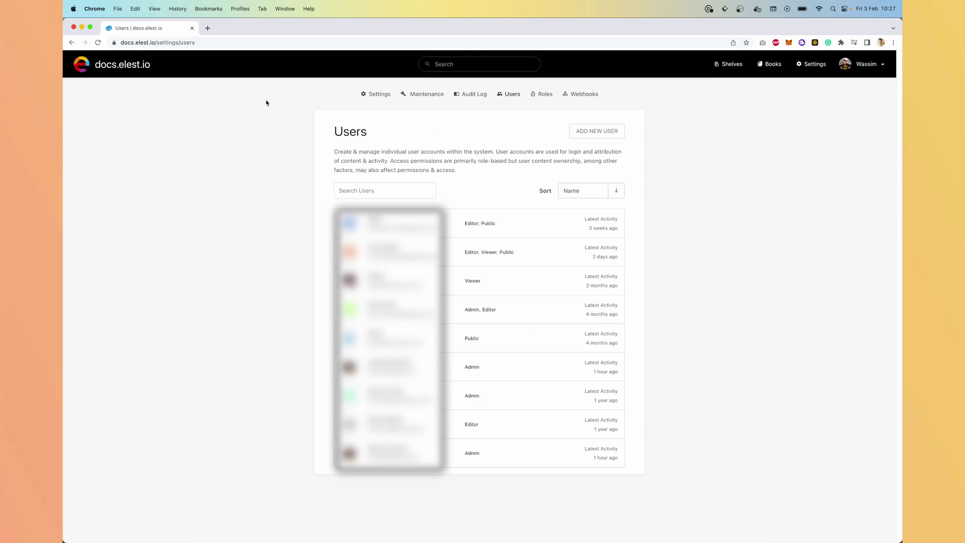
{"action": "left_click", "coordinate": [541, 95]}
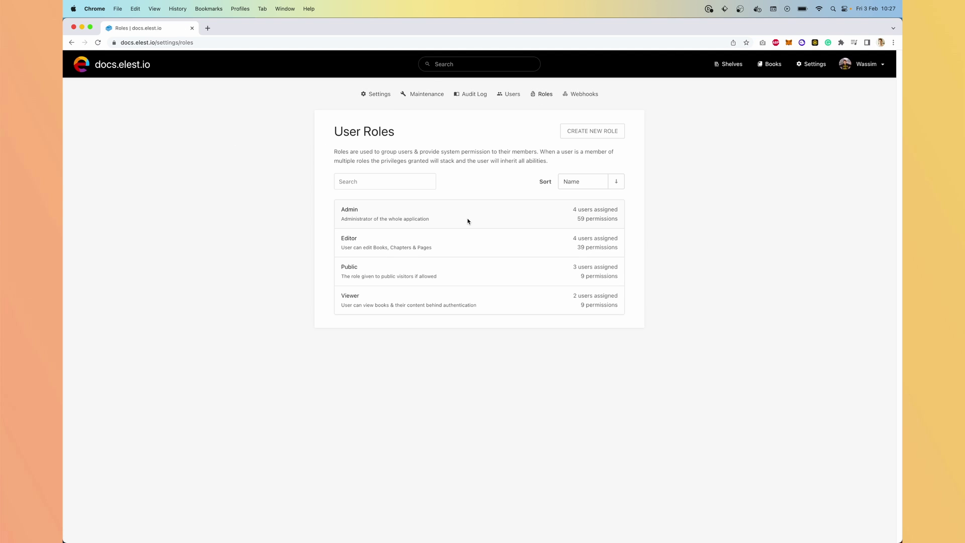
Step: Open the Create New Role form and scroll through its permission options
{"action": "left_click", "coordinate": [592, 130]}
{"action": "scroll", "coordinate": [374, 271], "scroll_direction": "down", "scroll_amount": 2}
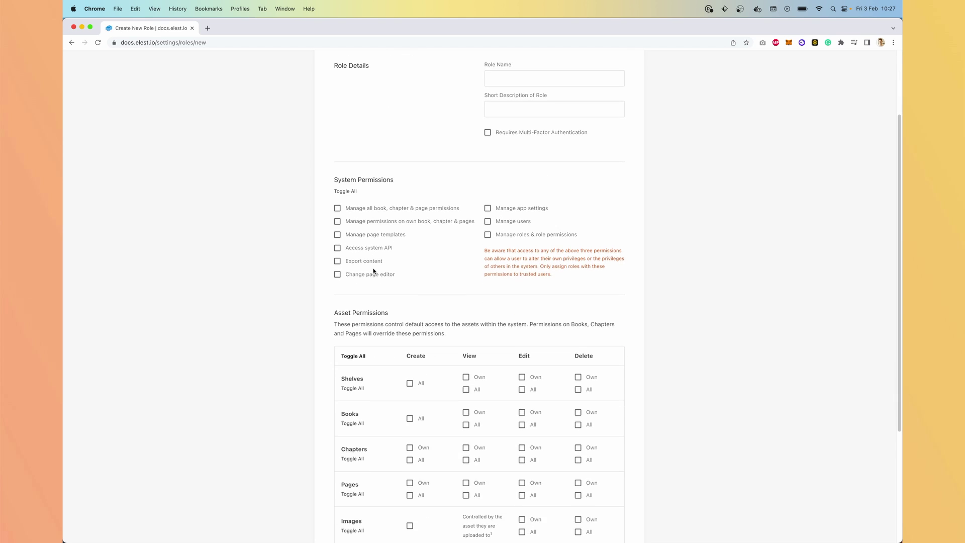
{"action": "scroll", "coordinate": [373, 271], "scroll_direction": "down", "scroll_amount": 4}
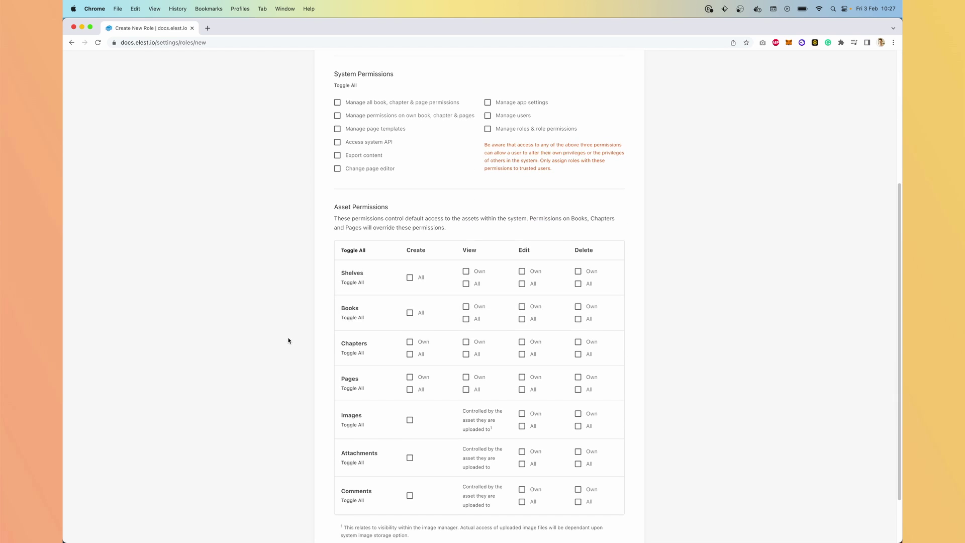
{"action": "scroll", "coordinate": [289, 354], "scroll_direction": "down", "scroll_amount": 1}
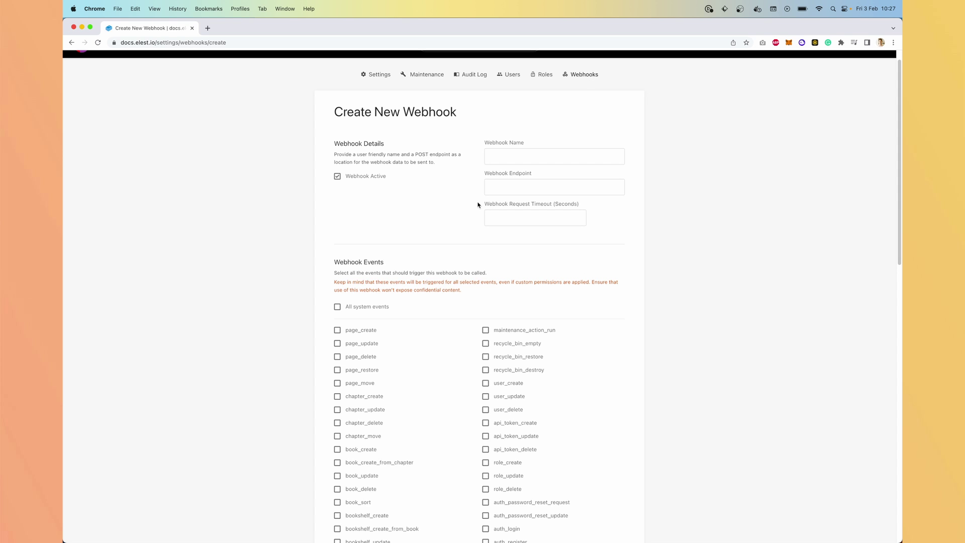
{"action": "scroll", "coordinate": [478, 205], "scroll_direction": "down", "scroll_amount": 7}
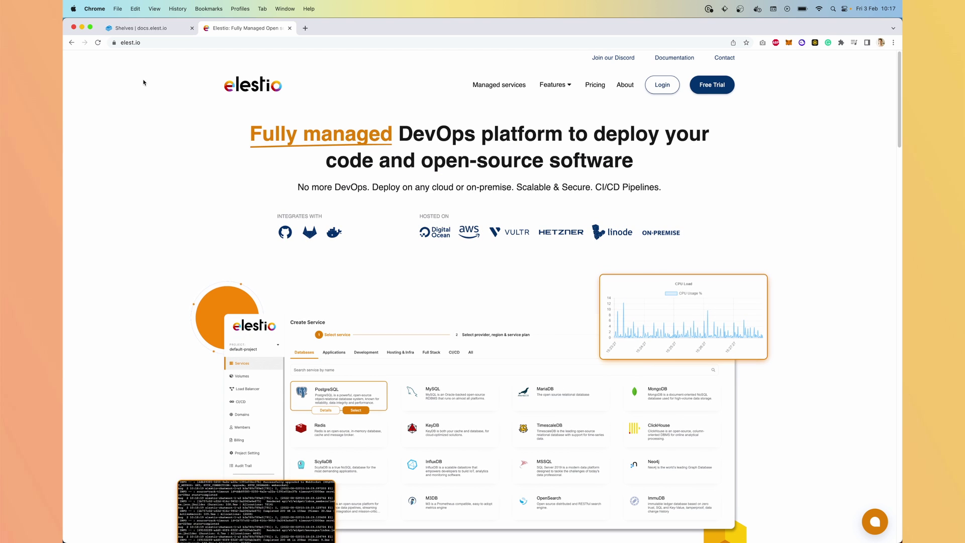
Step: Sign in to Elestio, search 'bookst', select BookStack, and accept Hetzner fsn1 with SMALL-1C-2G
{"action": "left_click", "coordinate": [657, 89]}
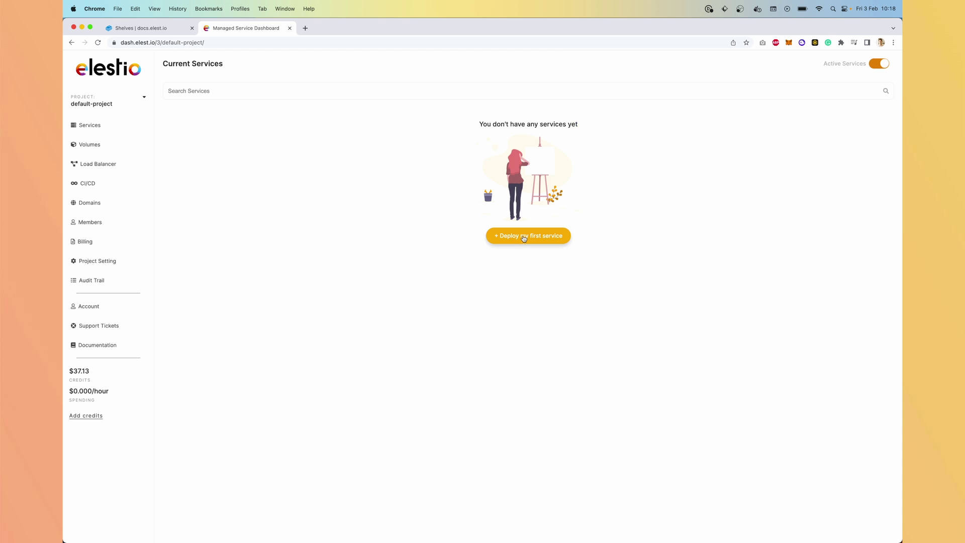
{"action": "left_click", "coordinate": [523, 237]}
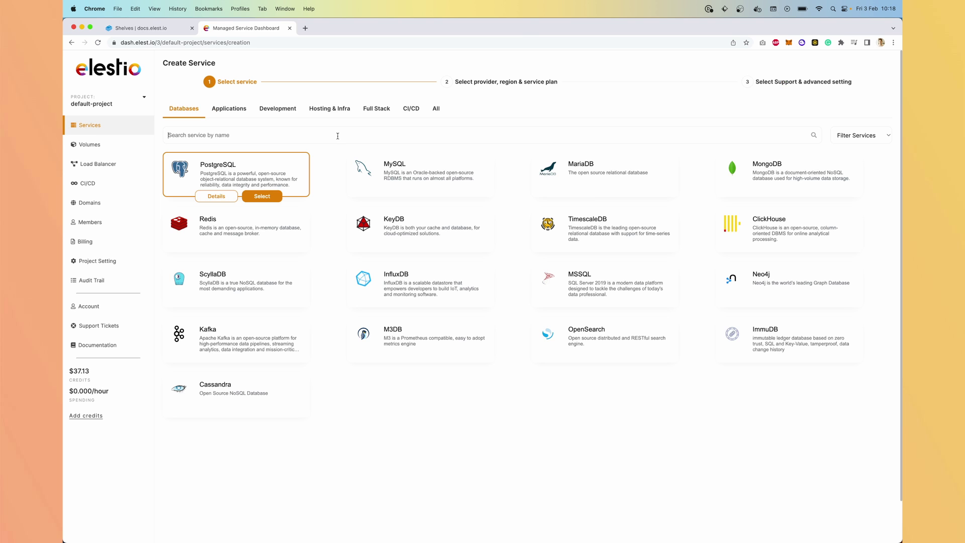
{"action": "left_click", "coordinate": [338, 135]}
{"action": "type", "text": "bookst"}
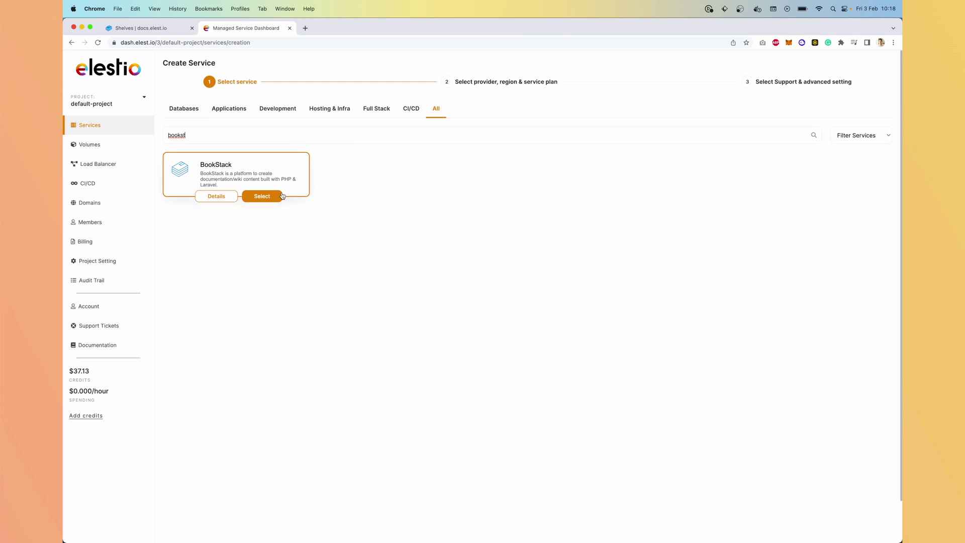
{"action": "left_click", "coordinate": [281, 195]}
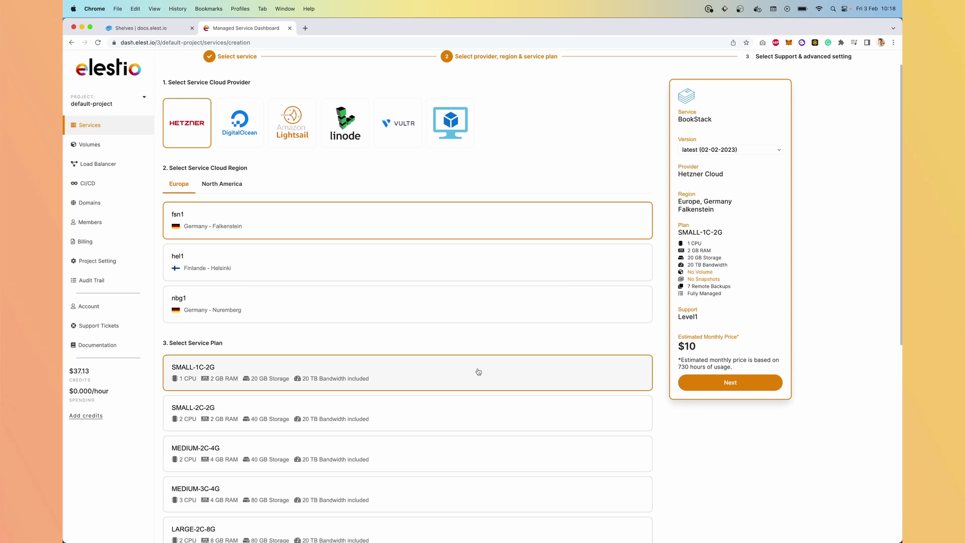
{"action": "left_click", "coordinate": [695, 385]}
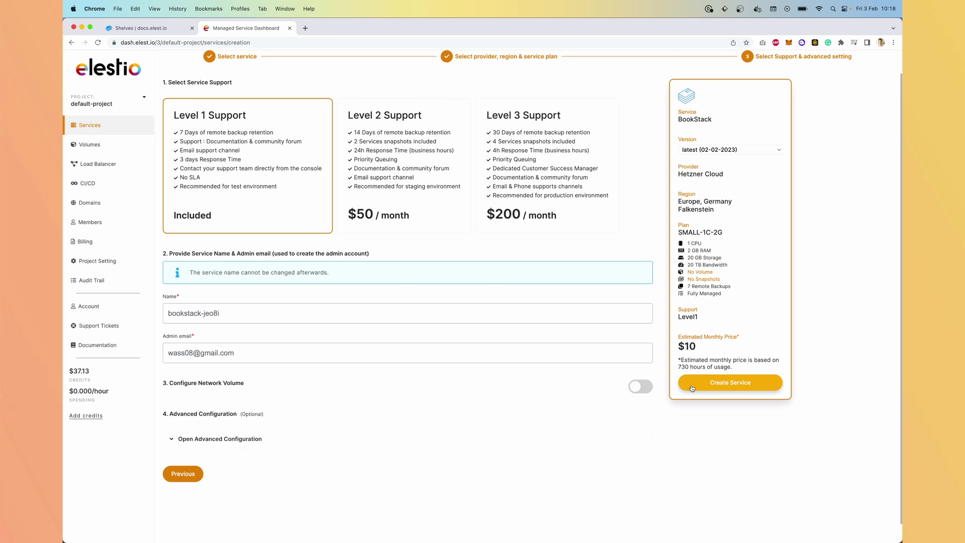
Step: Create the BookStack service, follow the ready email's password link, and copy the admin password
{"action": "left_click", "coordinate": [698, 384]}
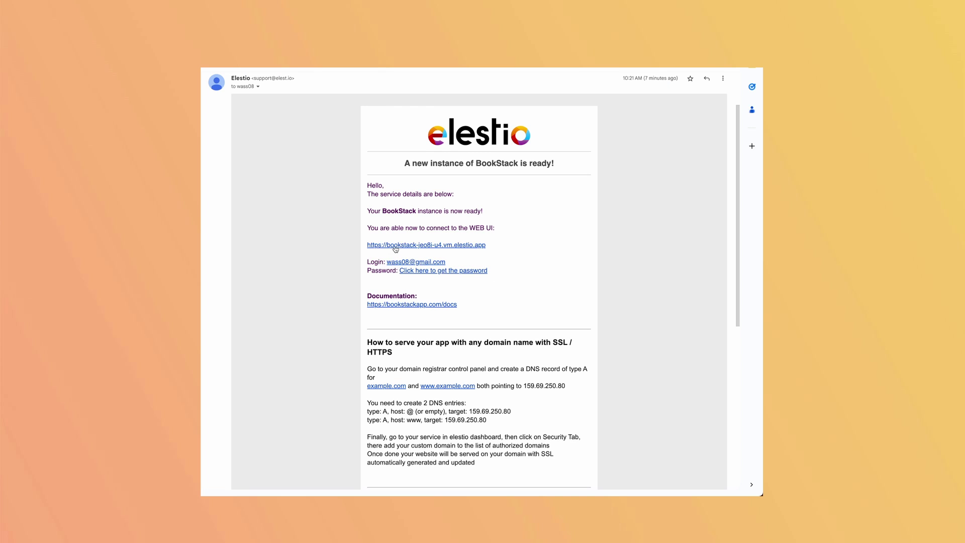
{"action": "left_click", "coordinate": [422, 273]}
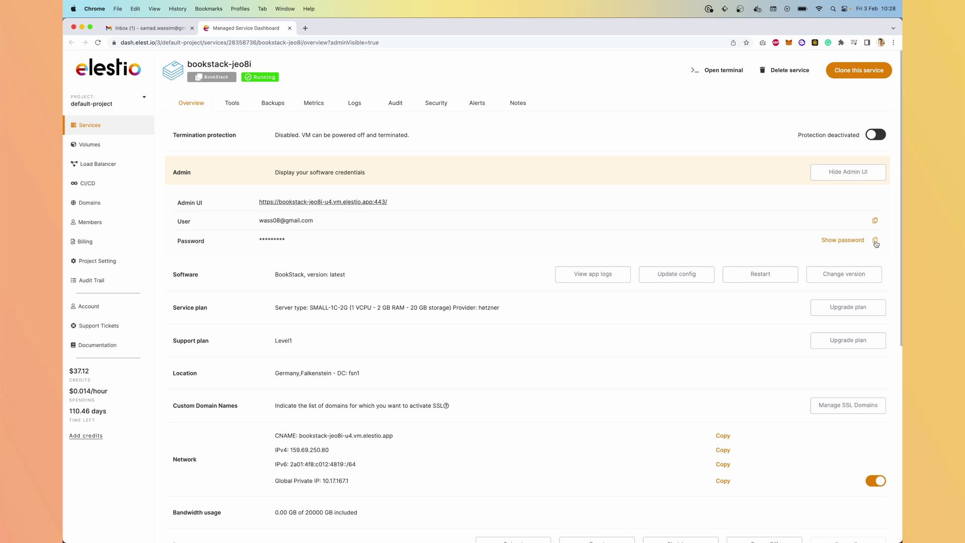
{"action": "left_click", "coordinate": [875, 241]}
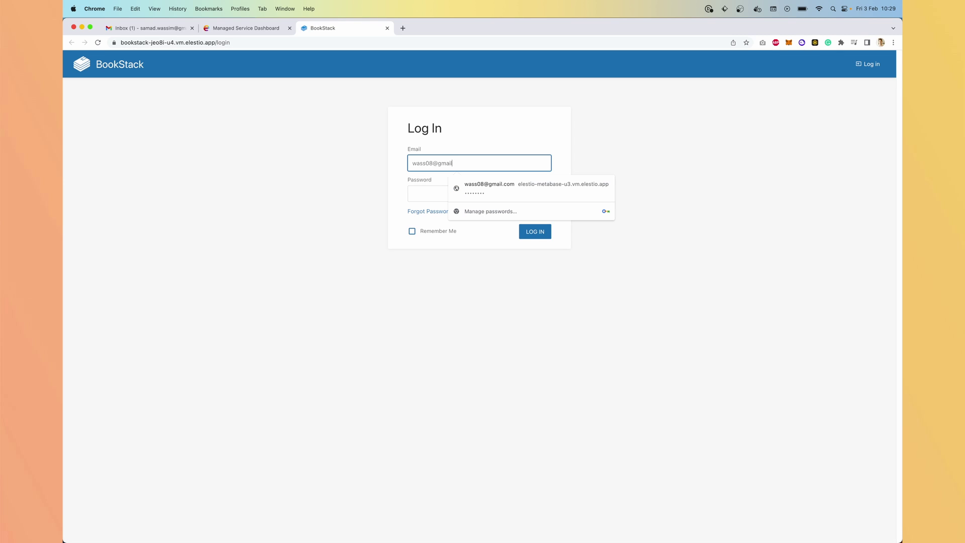
Step: Log in to the new instance with the admin e-mail address and the pasted password
{"action": "type", "text": ".com"}
{"action": "key", "text": "Tab"}
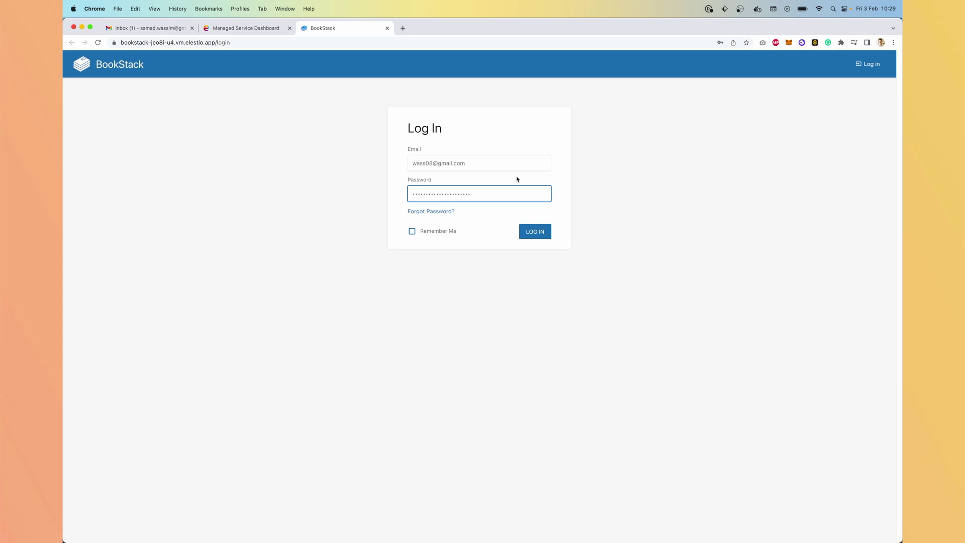
{"action": "left_click", "coordinate": [530, 231]}
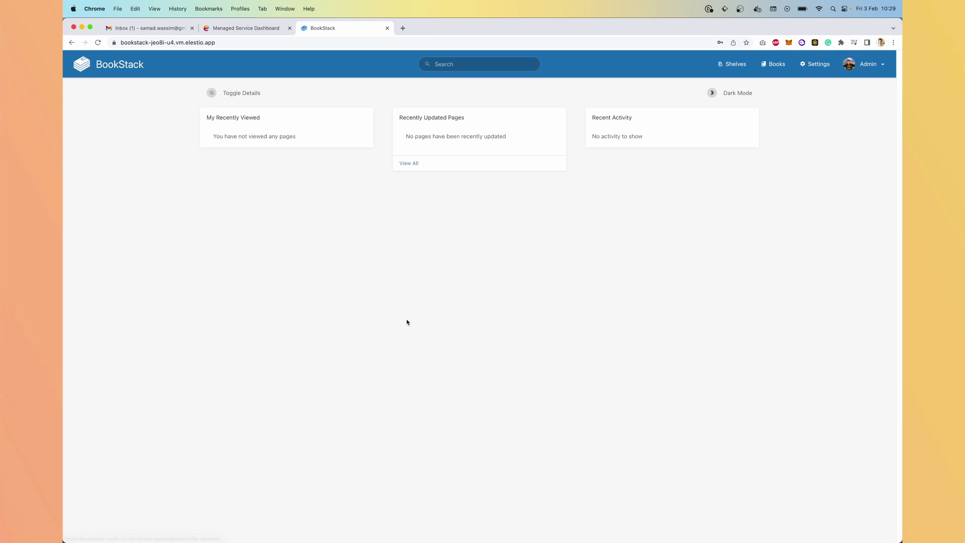